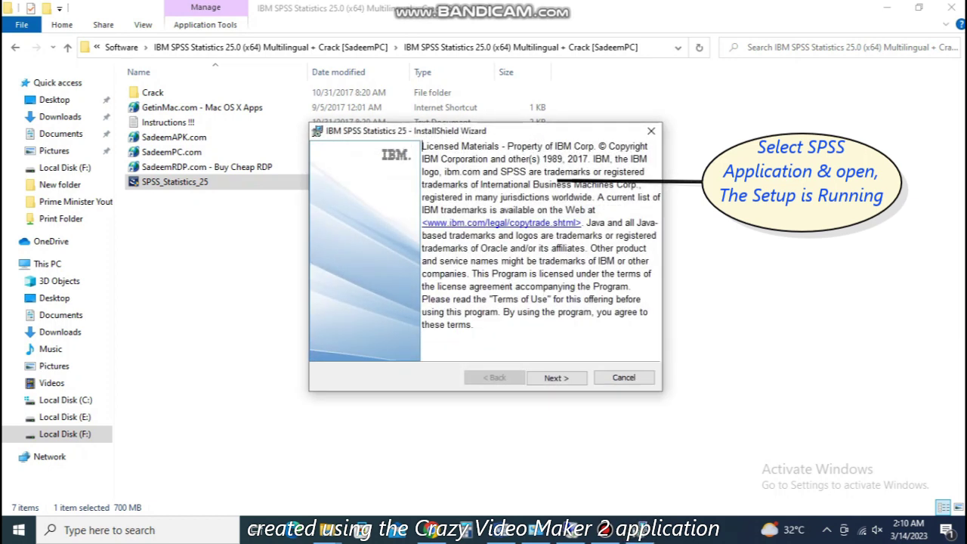
Accept the SPSS Statistics 25 software license agreement and include Essentials for Python in the installation.
{"action": "key", "text": "Return"}
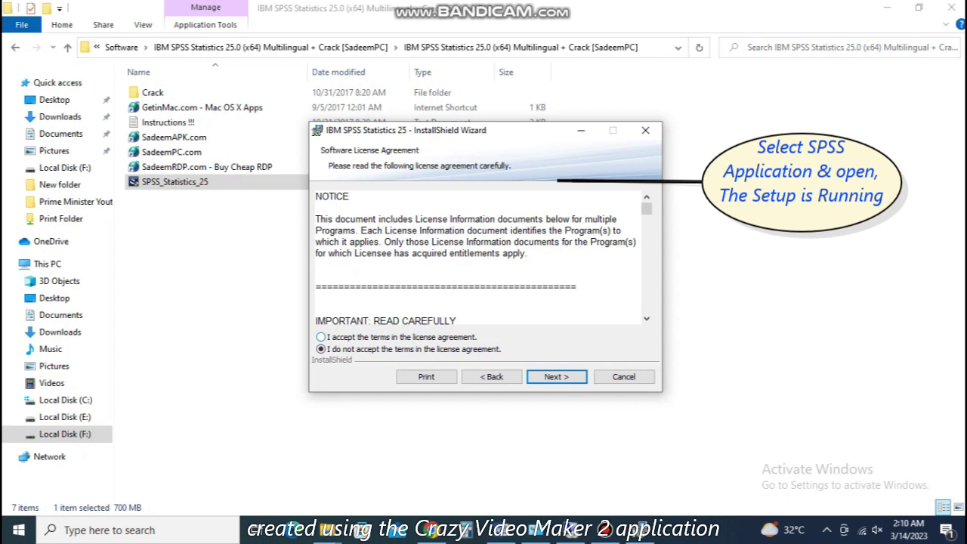
{"action": "key", "text": "alt+a"}
{"action": "key", "text": "Return"}
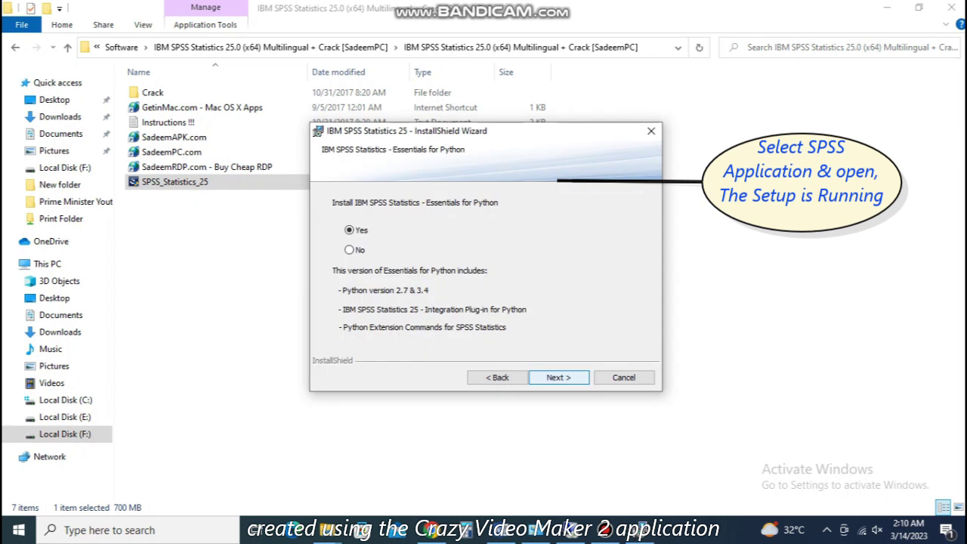
{"action": "key", "text": "Return"}
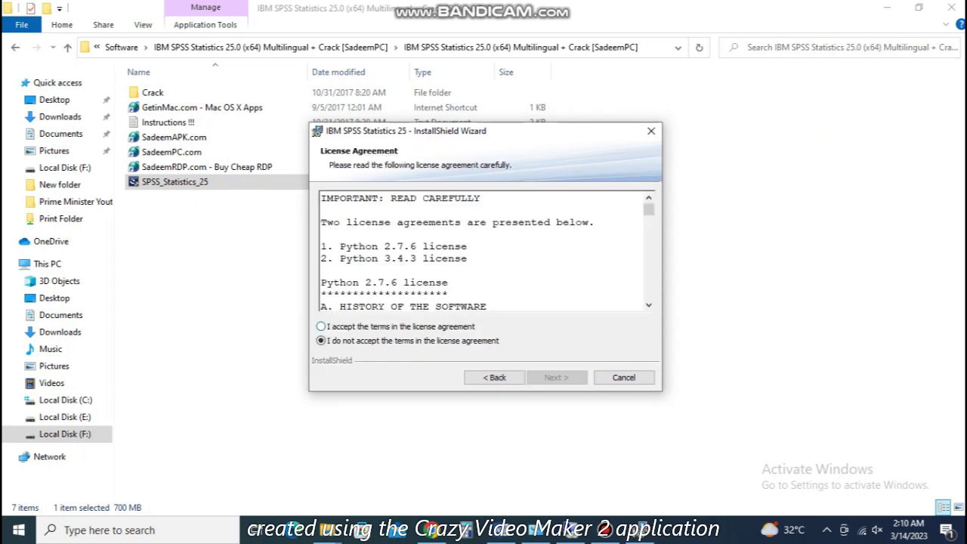
Accept both the Python license agreement and the Essentials for Python license agreement.
{"action": "left_click", "coordinate": [321, 327]}
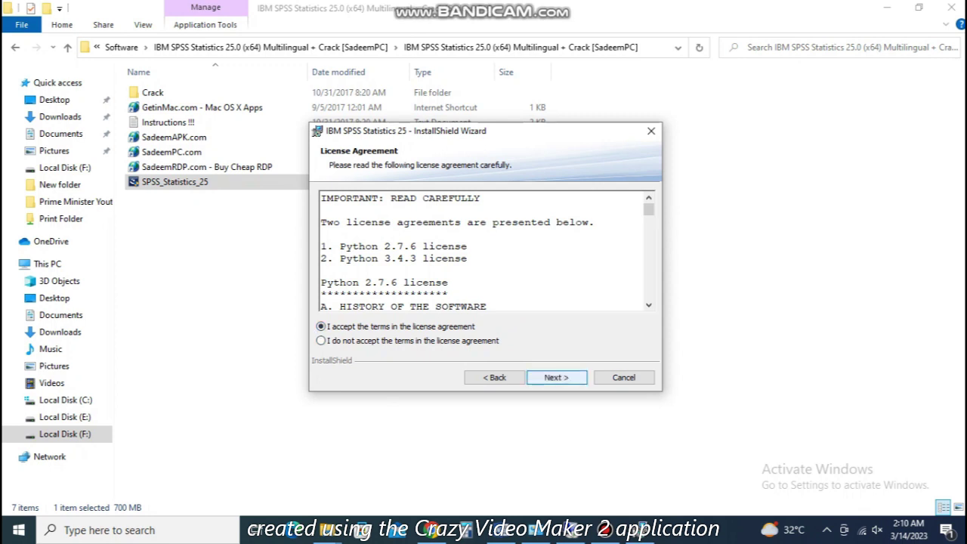
{"action": "key", "text": "Return"}
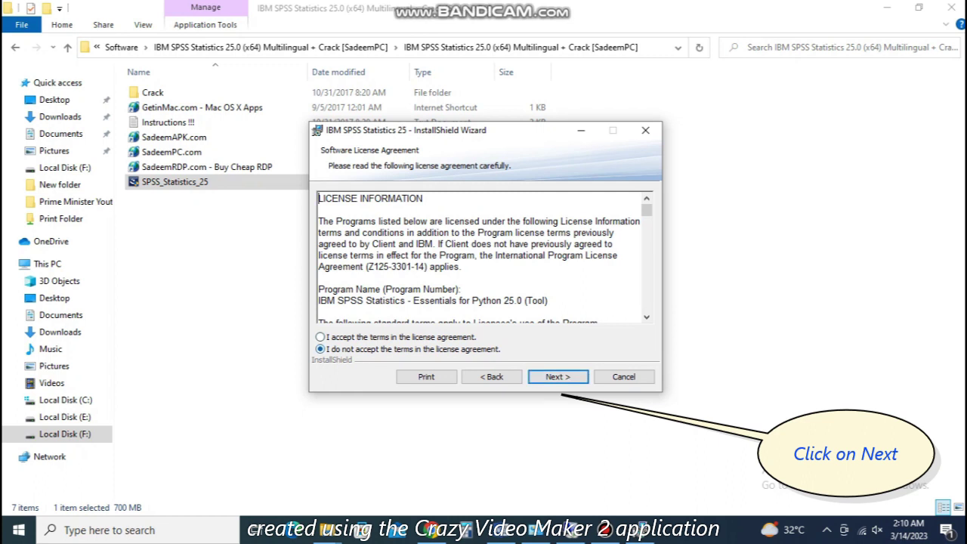
{"action": "left_click", "coordinate": [321, 337]}
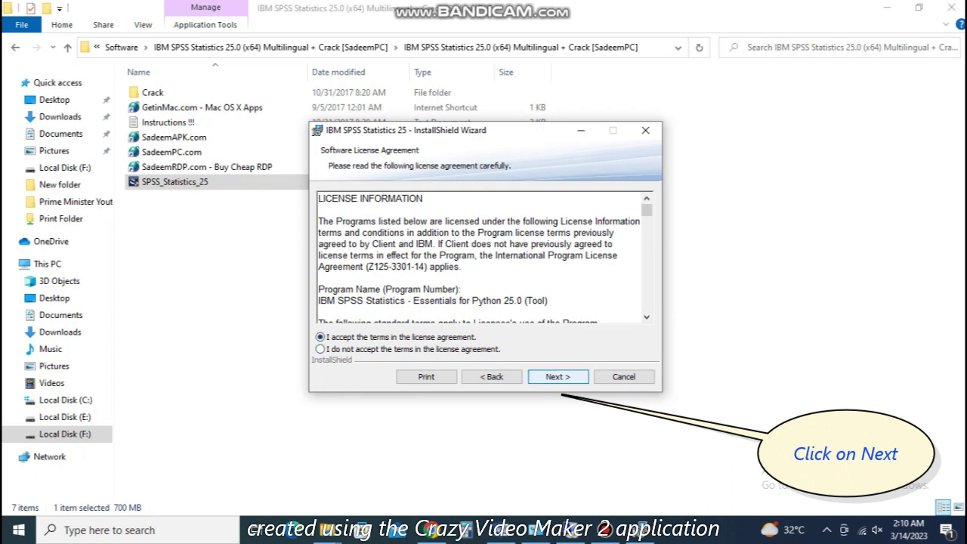
{"action": "key", "text": "Return"}
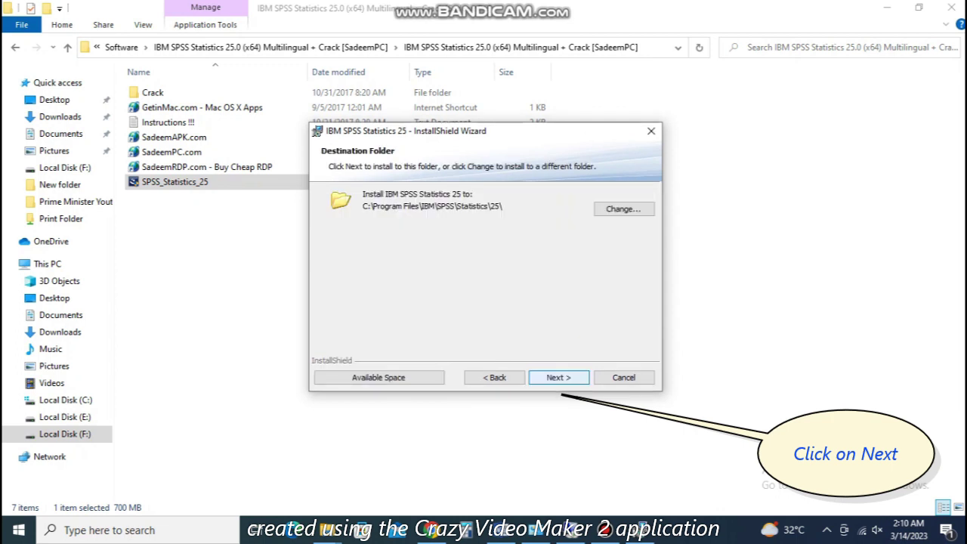
Install SPSS Statistics 25 to the default folder C:\Program Files\IBM\SPSS\Statistics\25\.
{"action": "key", "text": "Return"}
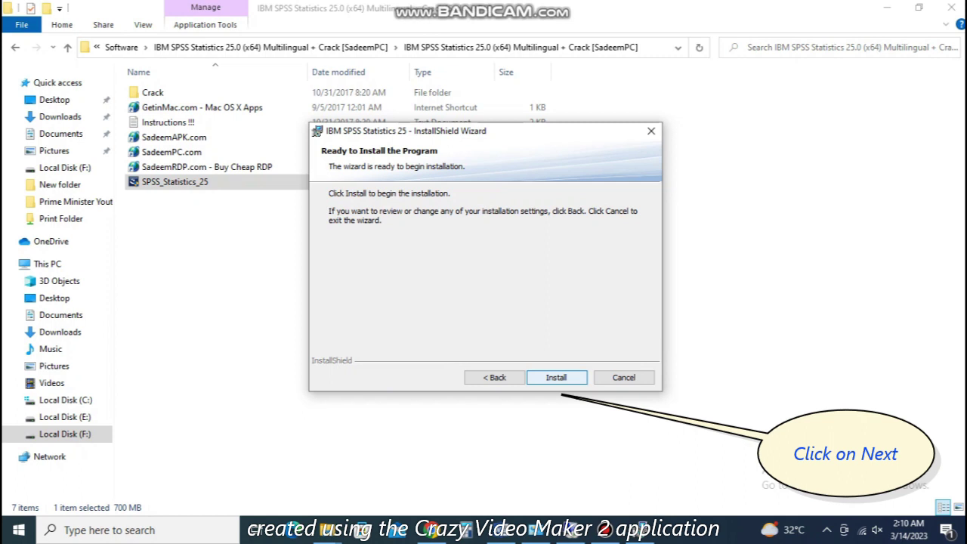
{"action": "key", "text": "Return"}
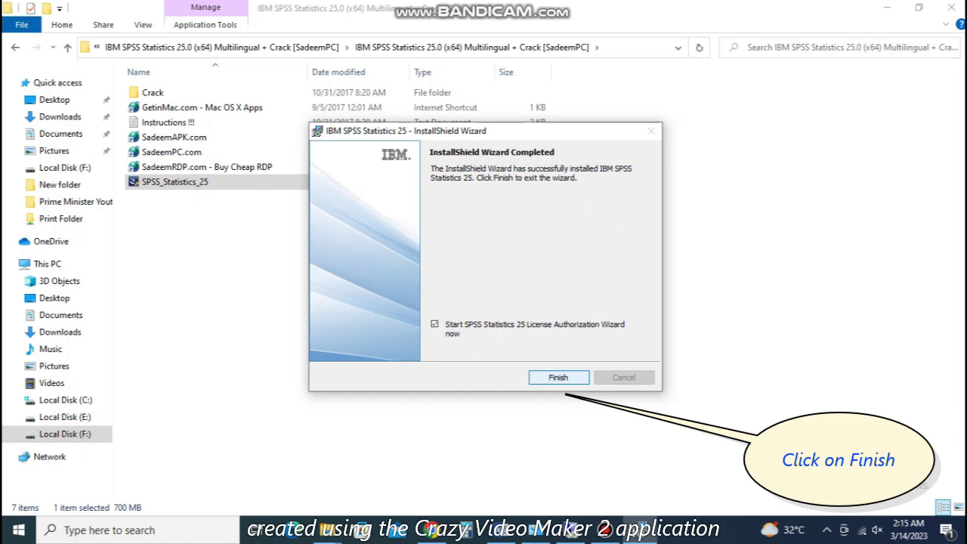
Finish the installation wizard and cancel the product authorization wizard that it starts.
{"action": "key", "text": "Return"}
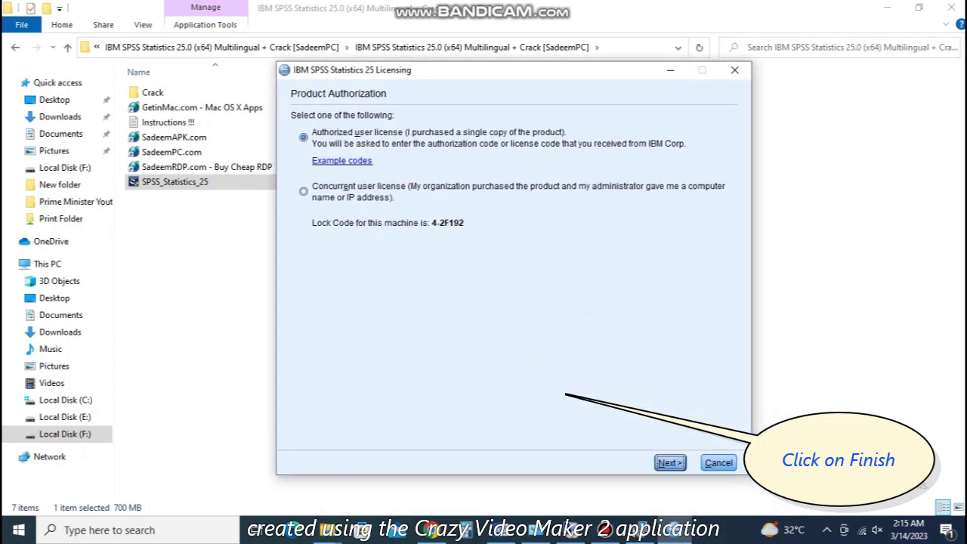
{"action": "key", "text": "Escape"}
{"action": "key", "text": "Return"}
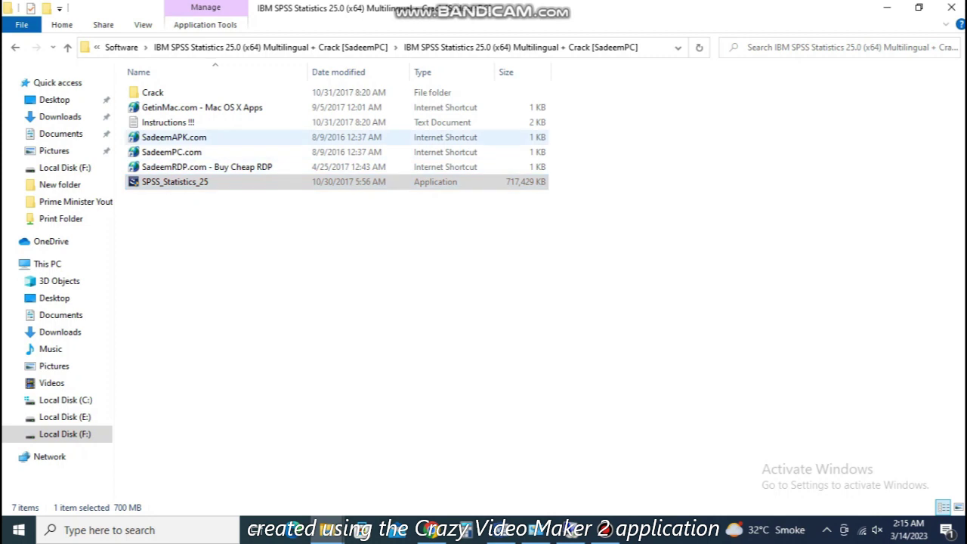
Copy the lservrc file from the Crack folder.
{"action": "double_click", "coordinate": [153, 92]}
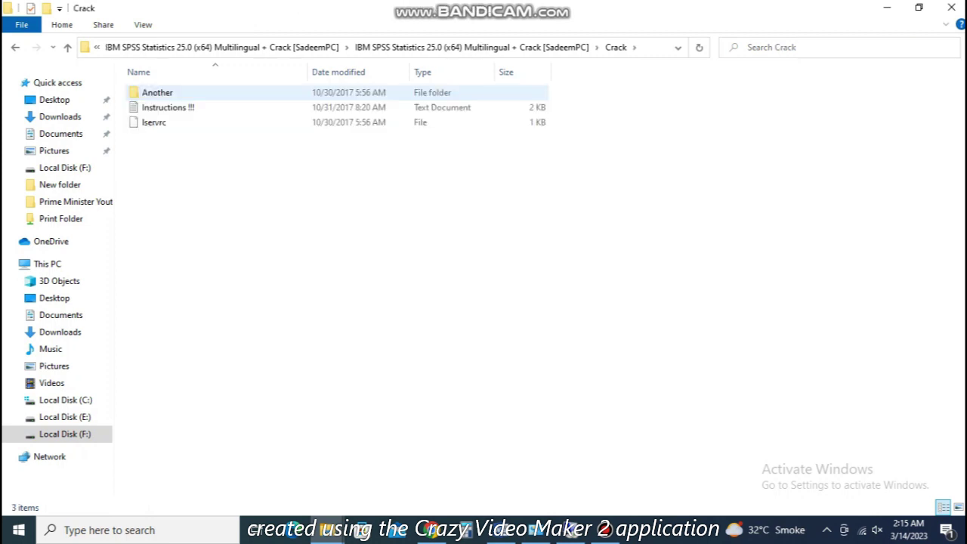
{"action": "left_click", "coordinate": [153, 123]}
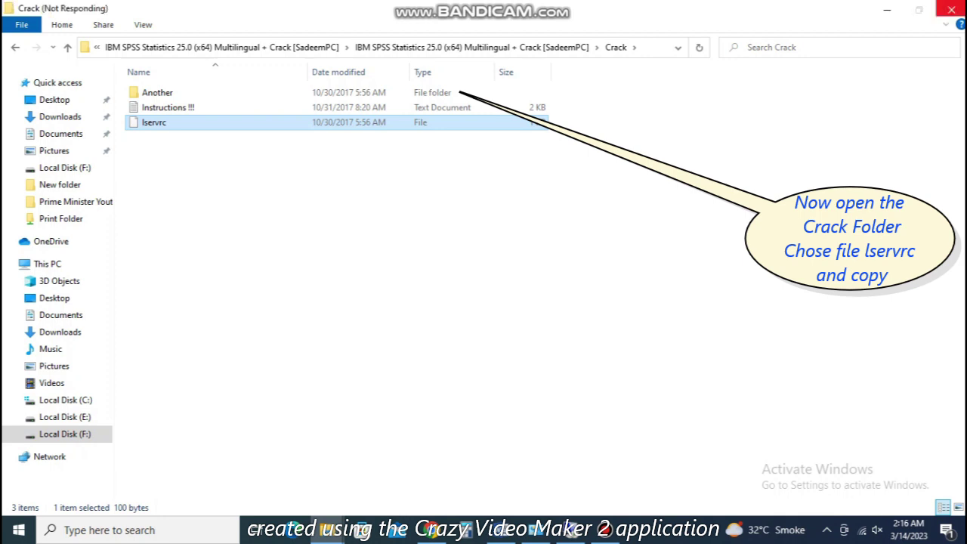
{"action": "right_click", "coordinate": [156, 123]}
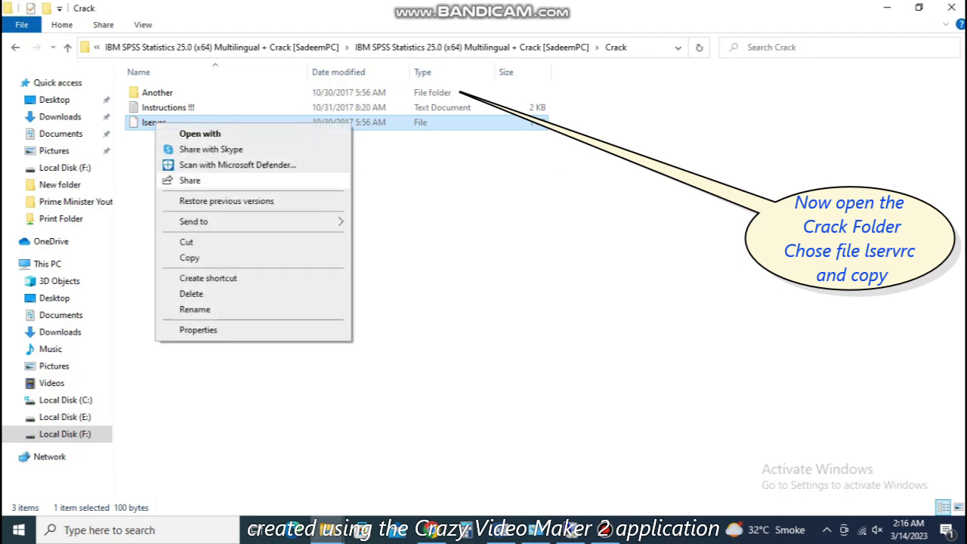
{"action": "left_click", "coordinate": [189, 258]}
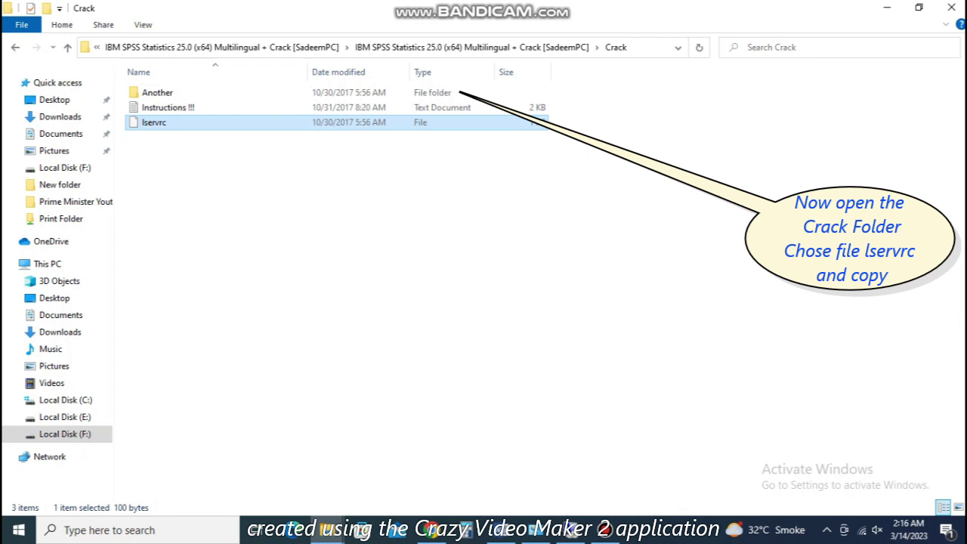
Minimize the current folder window and open the folder C:\Program Files\IBM\SPSS\Statistics\25 from This PC.
{"action": "left_click", "coordinate": [887, 7]}
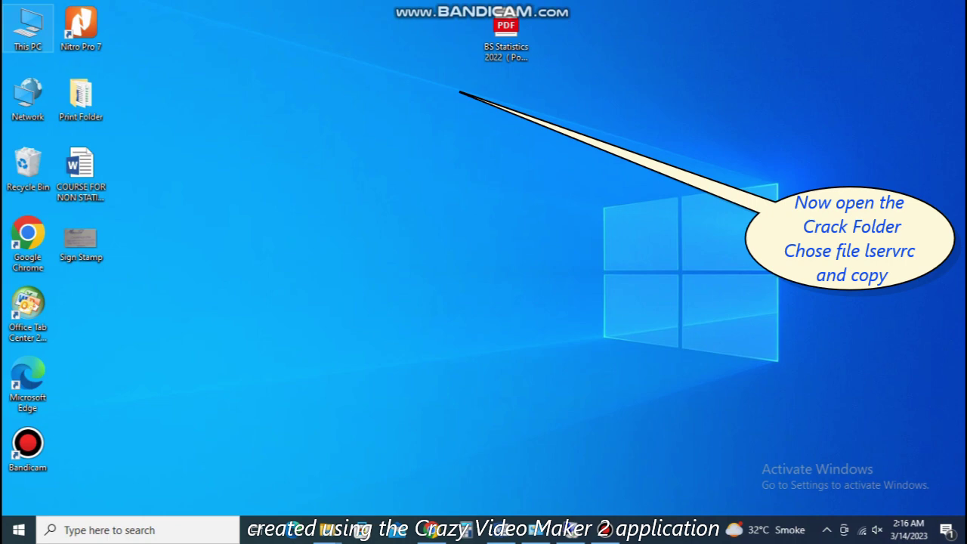
{"action": "double_click", "coordinate": [27, 26]}
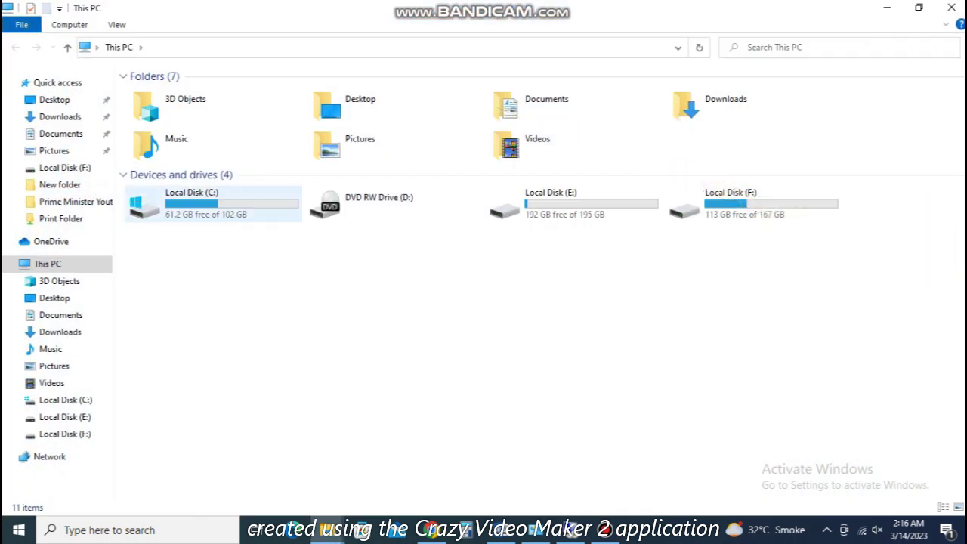
{"action": "double_click", "coordinate": [193, 207]}
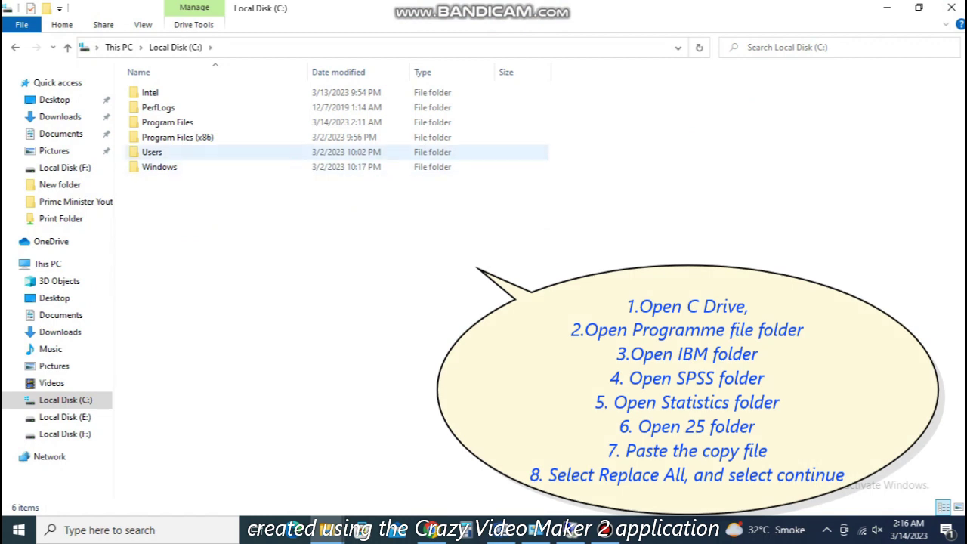
{"action": "double_click", "coordinate": [167, 122]}
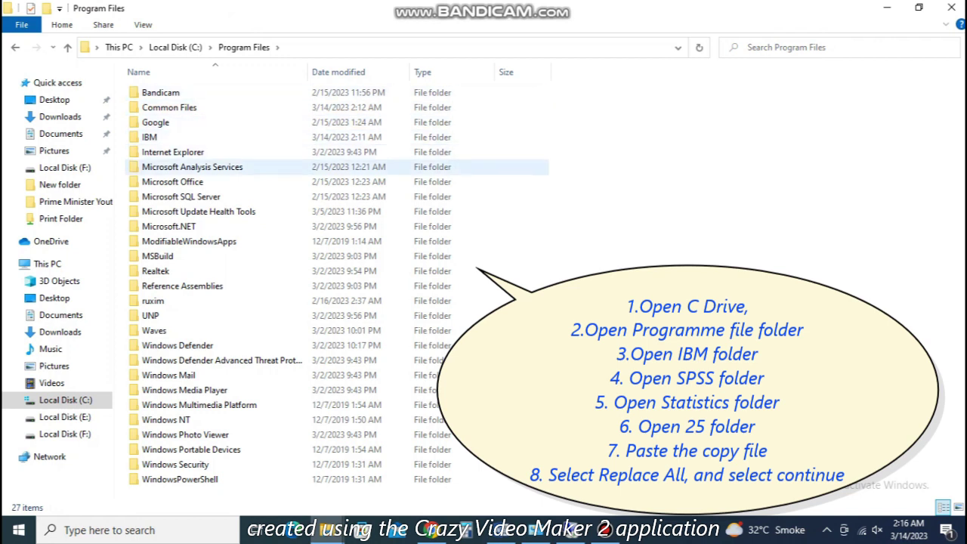
{"action": "double_click", "coordinate": [150, 136]}
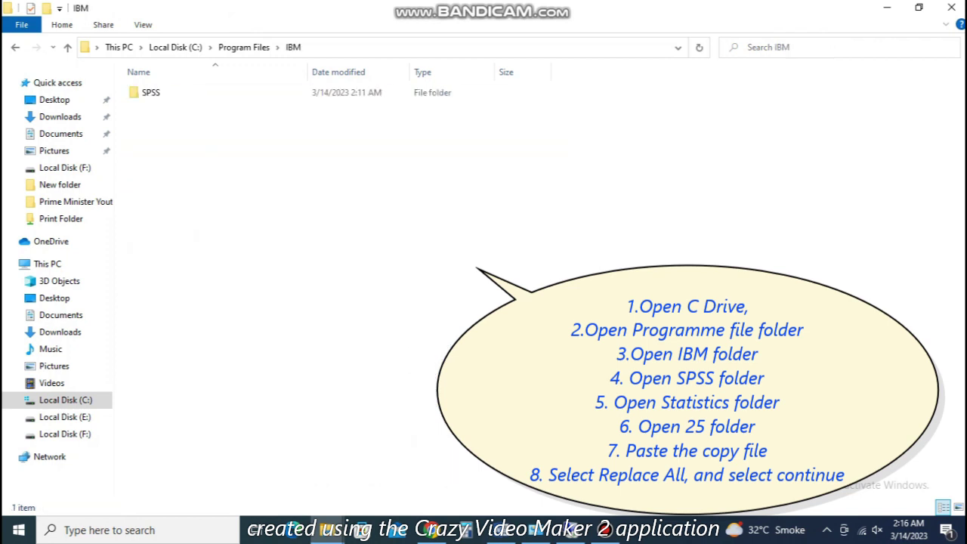
{"action": "double_click", "coordinate": [151, 92]}
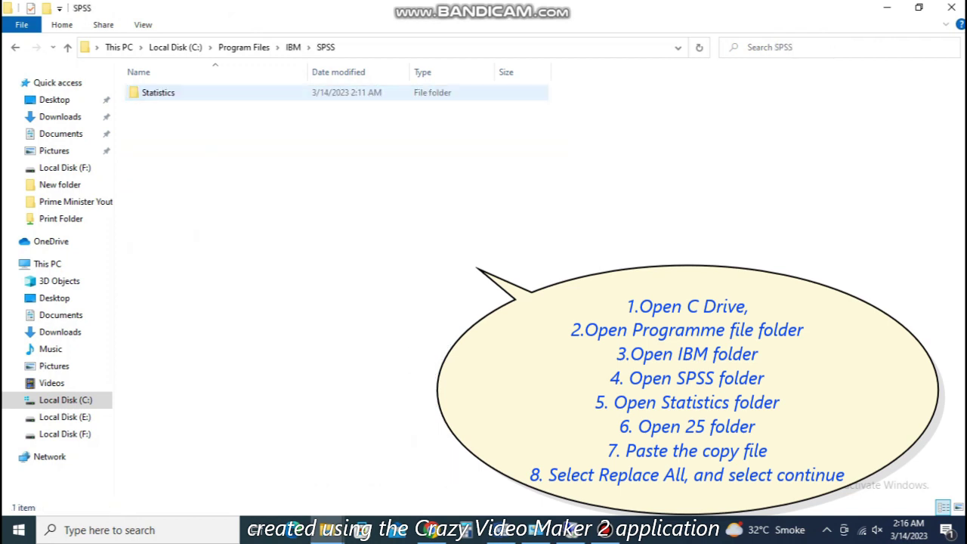
{"action": "double_click", "coordinate": [158, 92]}
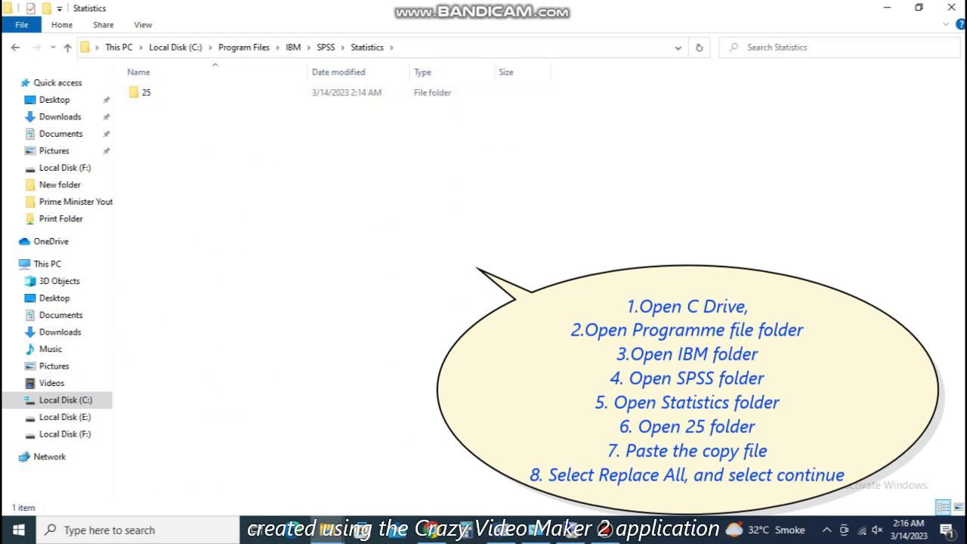
{"action": "double_click", "coordinate": [146, 92]}
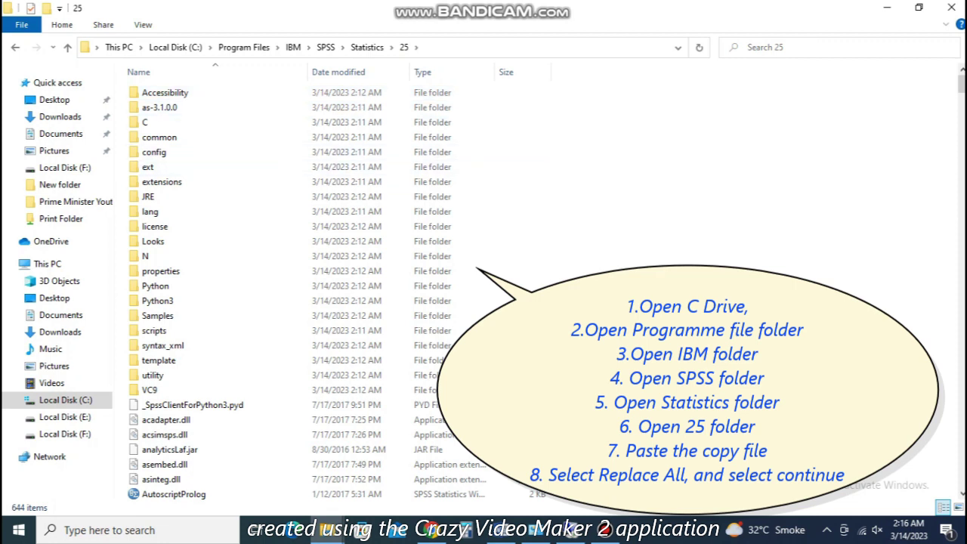
Paste the copied lservrc file into the 25 folder, replacing the existing file with permission granted, and close the window.
{"action": "right_click", "coordinate": [805, 163]}
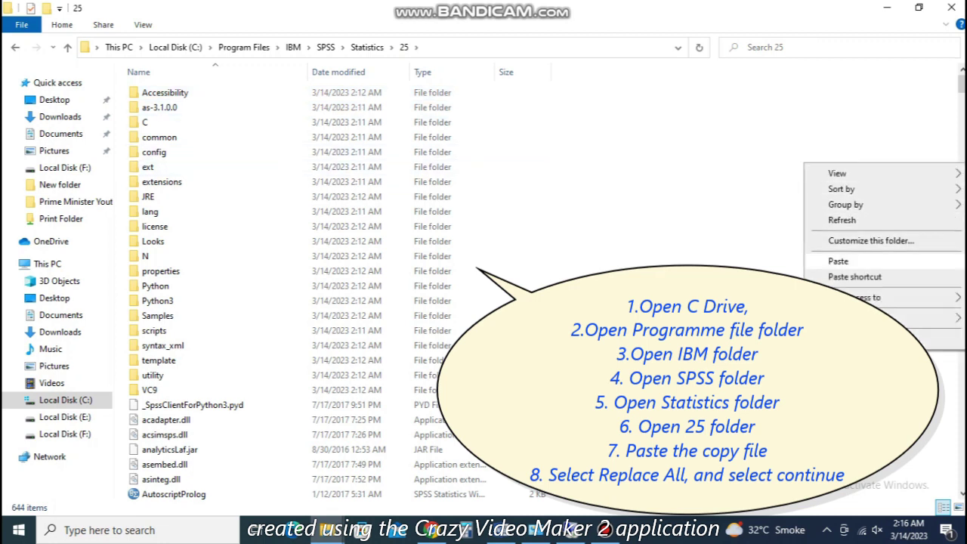
{"action": "left_click", "coordinate": [838, 260]}
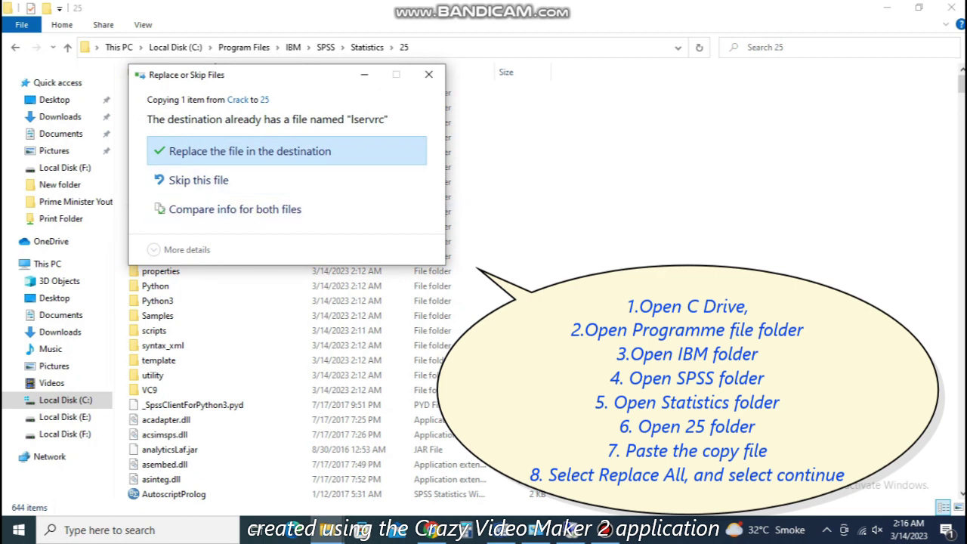
{"action": "left_click", "coordinate": [249, 151]}
{"action": "left_click", "coordinate": [248, 170]}
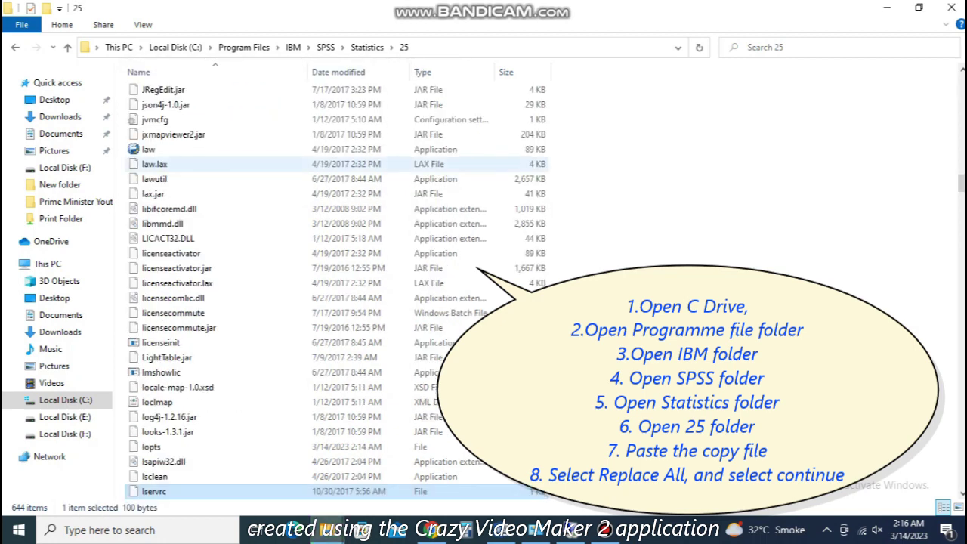
{"action": "left_click", "coordinate": [952, 7]}
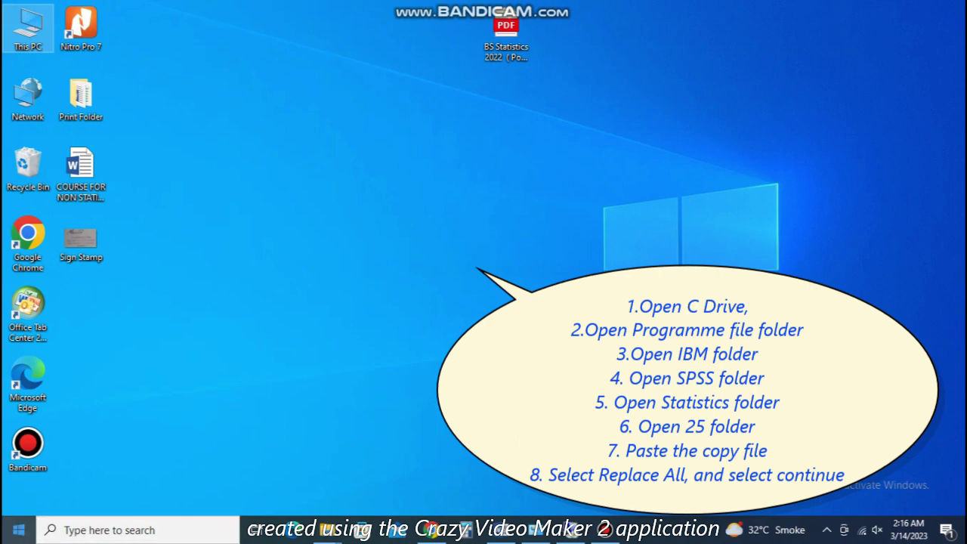
Search Windows for "spss" and pin IBM SPSS Statistics 25 to the taskbar.
{"action": "left_click", "coordinate": [18, 530]}
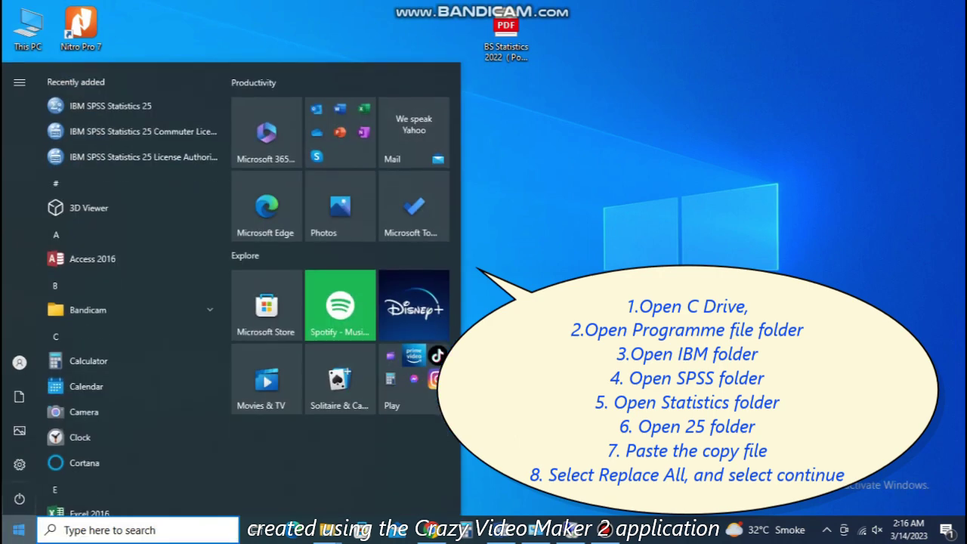
{"action": "type", "text": "spss"}
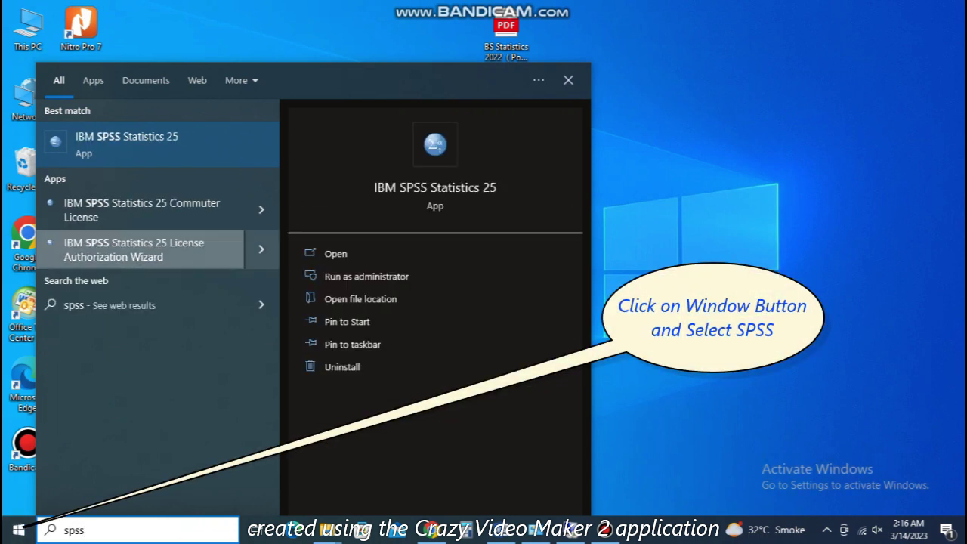
{"action": "right_click", "coordinate": [117, 147]}
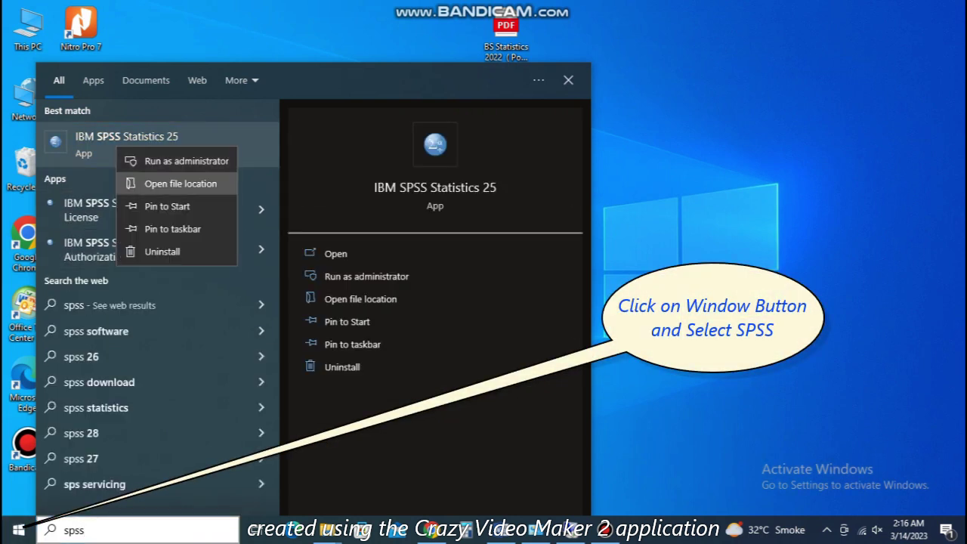
{"action": "left_click", "coordinate": [172, 229]}
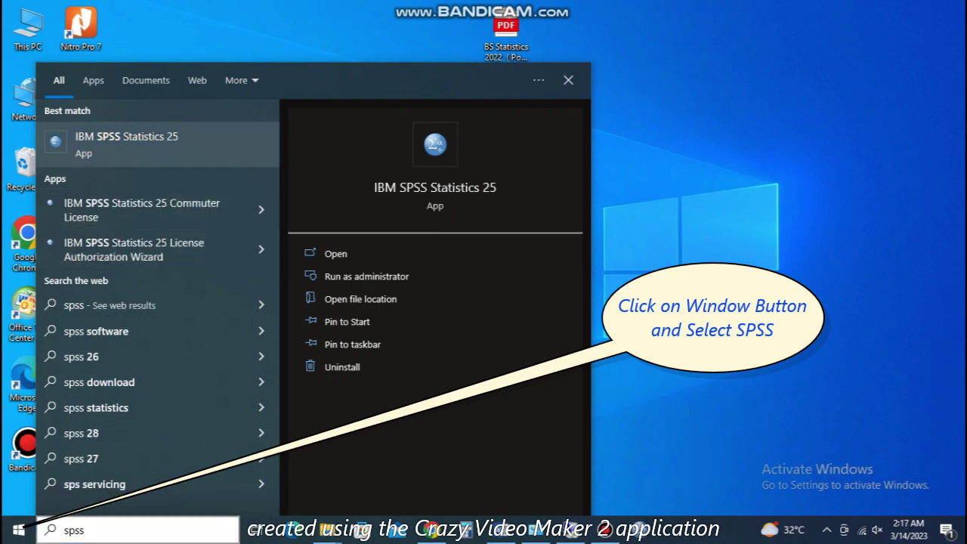
Launch IBM SPSS Statistics 25 without opening a file and show Variable View in the maximized Data Editor.
{"action": "left_click", "coordinate": [127, 144]}
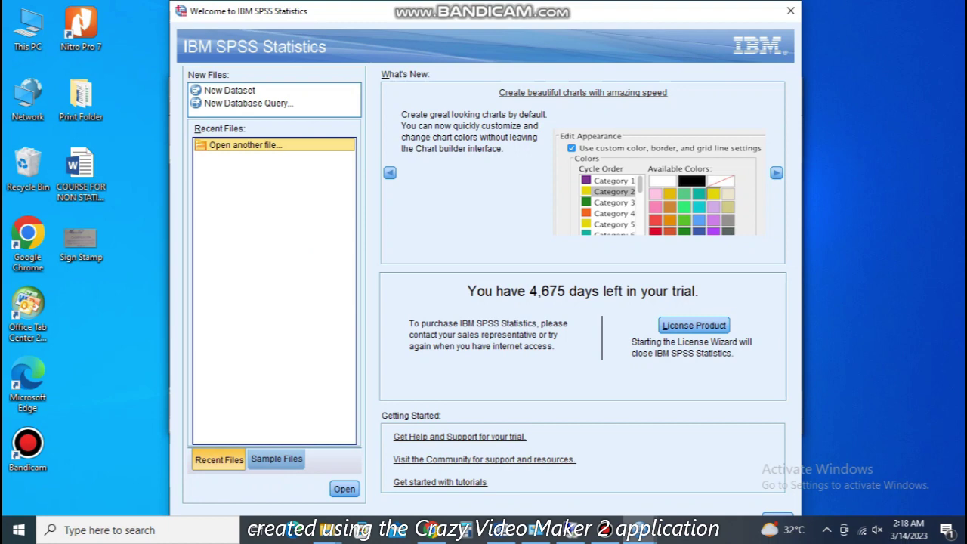
{"action": "left_click", "coordinate": [791, 12]}
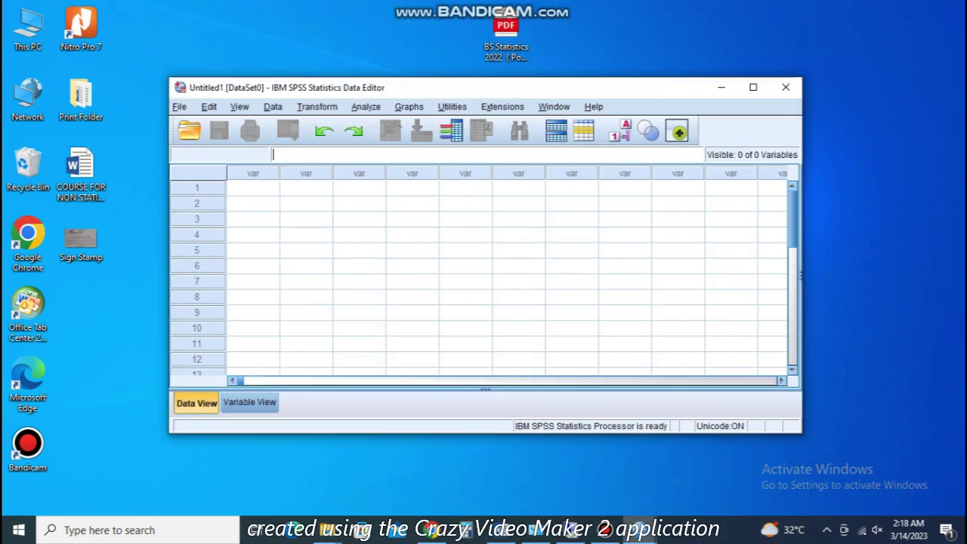
{"action": "left_click", "coordinate": [753, 87]}
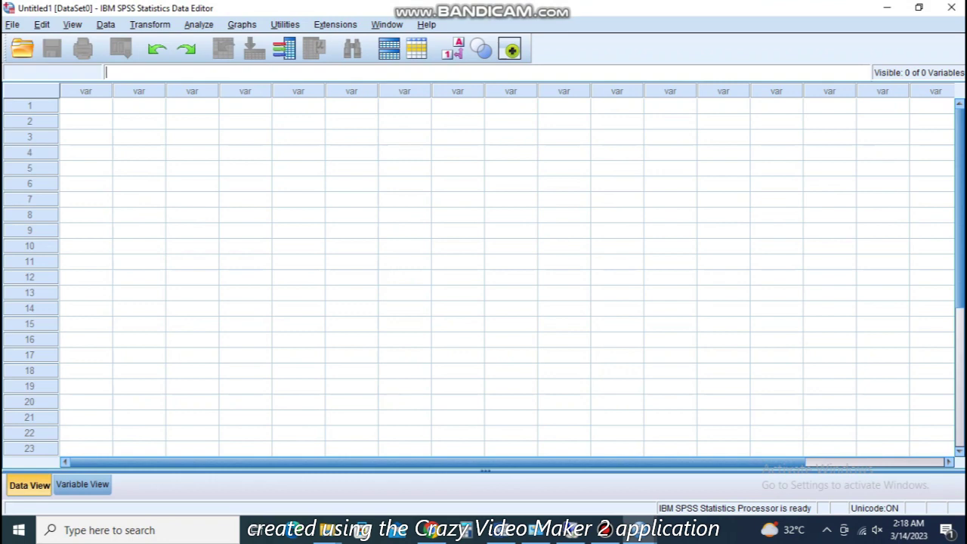
{"action": "left_click", "coordinate": [82, 485]}
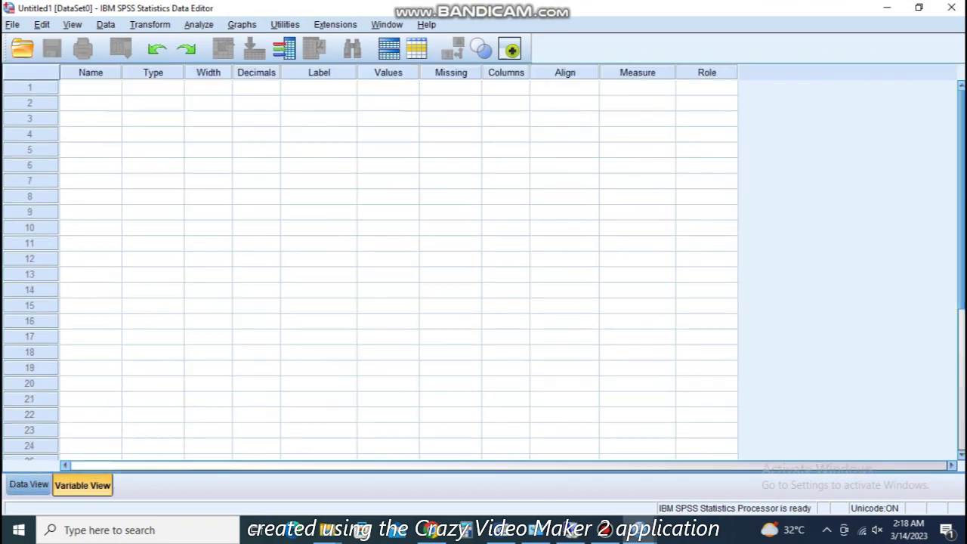
{"action": "key", "text": "ctrl+t"}
{"action": "key", "text": "ctrl+t"}
{"action": "key", "text": "ctrl+t"}
{"action": "key", "text": "ctrl+t"}
{"action": "mouse_move", "coordinate": [605, 530]}
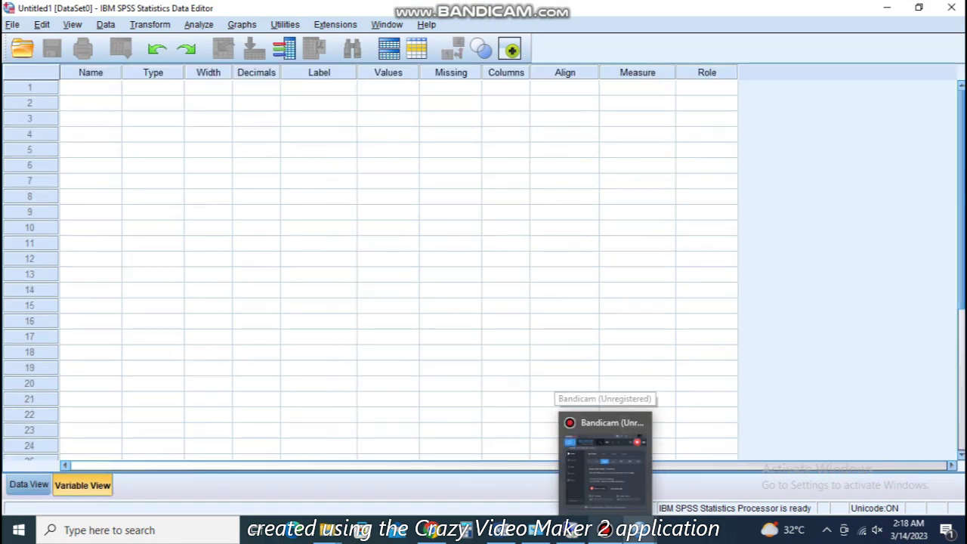
Check the licence usage period in the Output1 viewer log, then minimize the viewer and show Data View in the Data Editor.
{"action": "left_click", "coordinate": [388, 337]}
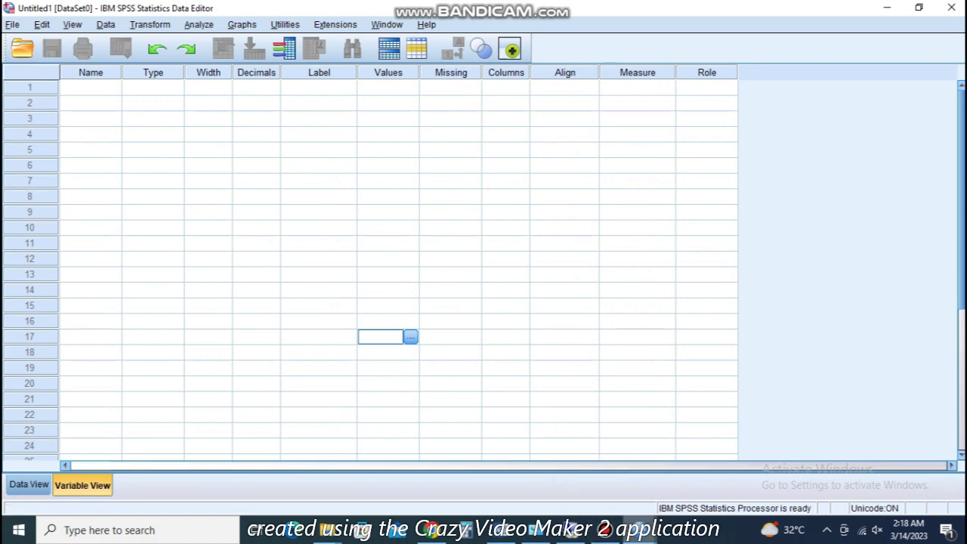
{"action": "left_click", "coordinate": [640, 530]}
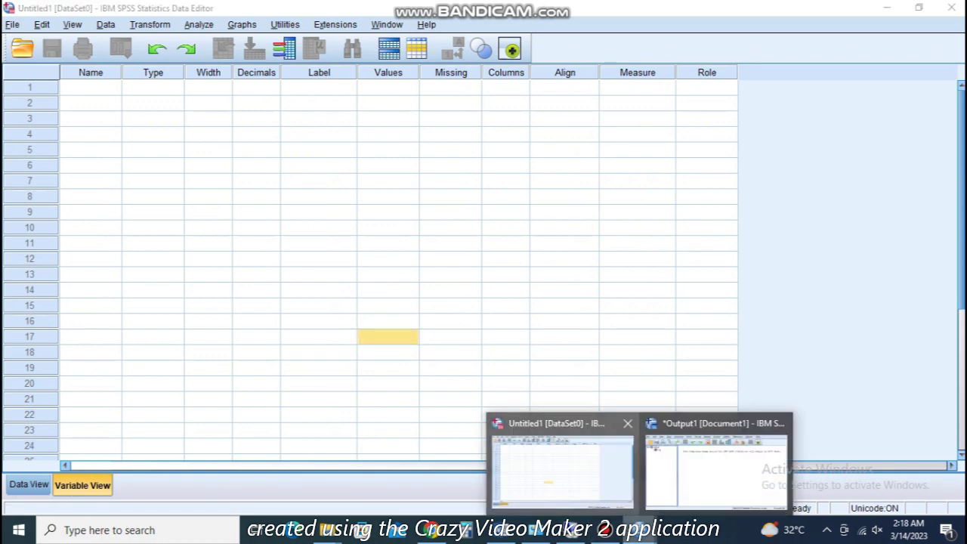
{"action": "left_click", "coordinate": [716, 461]}
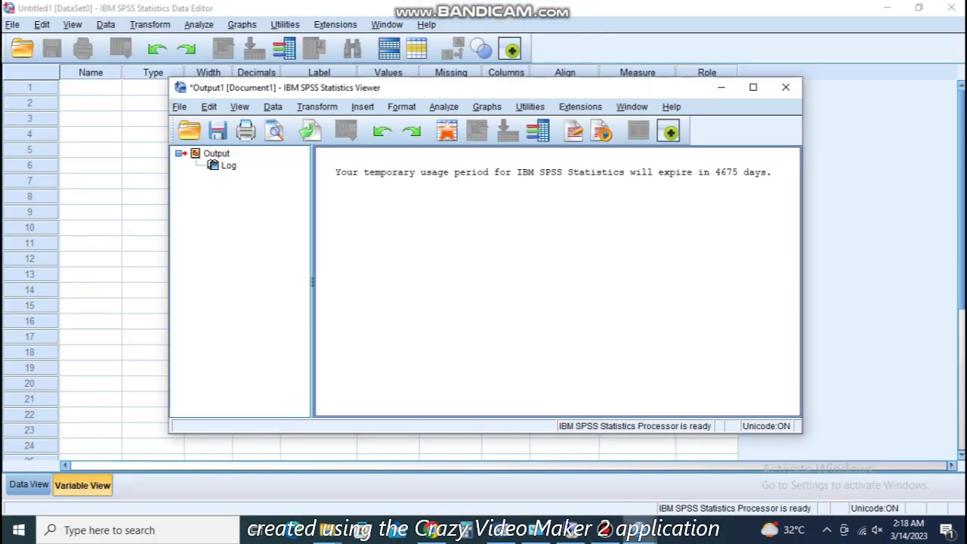
{"action": "left_click", "coordinate": [721, 87]}
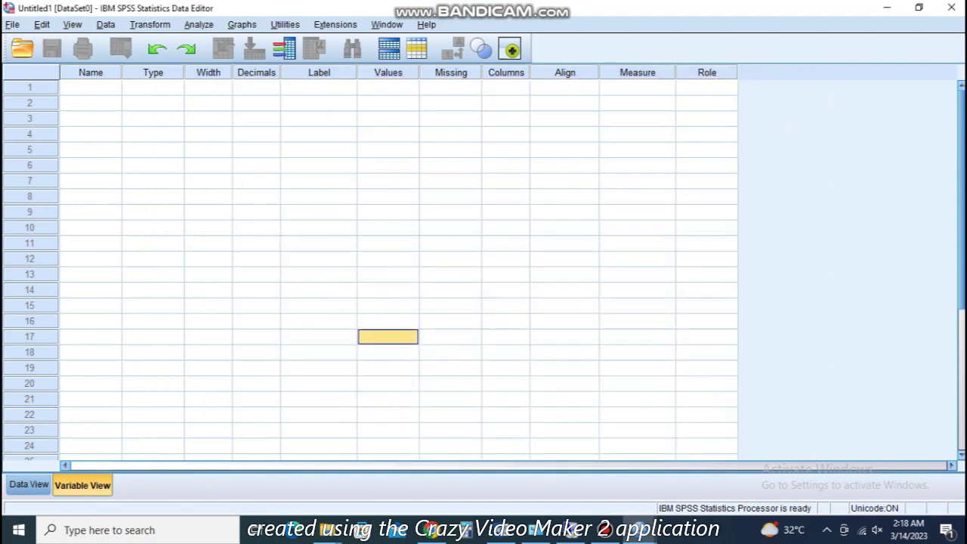
{"action": "left_click", "coordinate": [30, 485]}
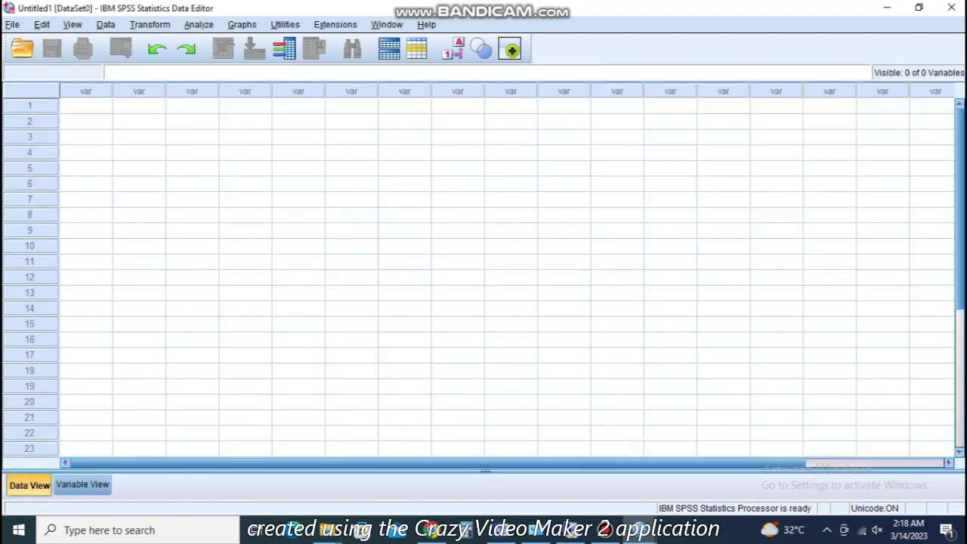
{"action": "left_click", "coordinate": [12, 24]}
{"action": "left_click", "coordinate": [13, 24]}
{"action": "left_click", "coordinate": [12, 25]}
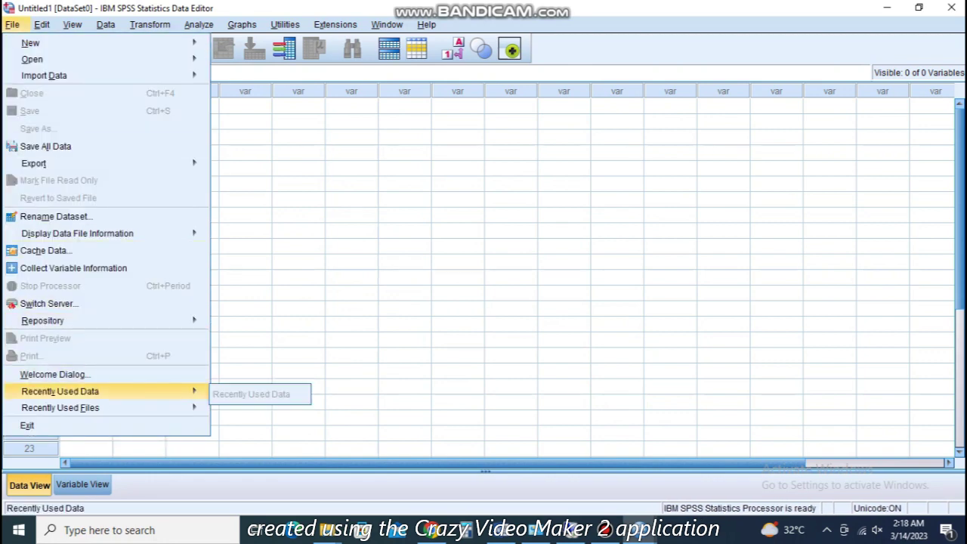
{"action": "left_click", "coordinate": [12, 24]}
{"action": "left_click", "coordinate": [41, 24]}
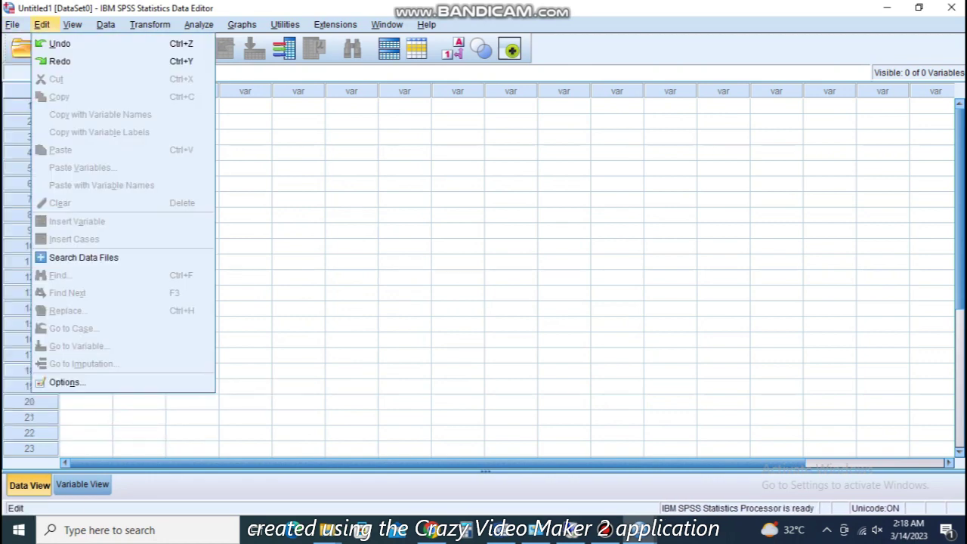
{"action": "left_click", "coordinate": [42, 24]}
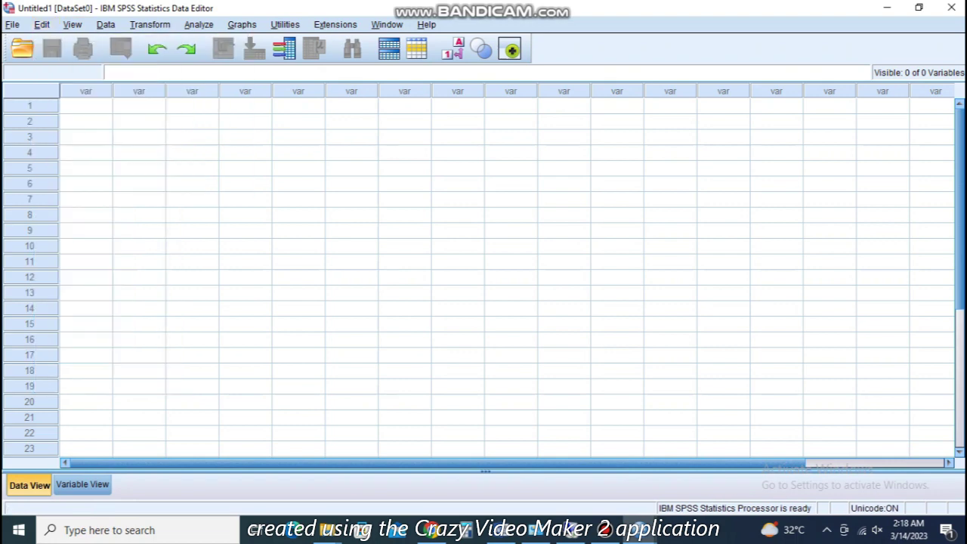
{"action": "left_click", "coordinate": [72, 24]}
{"action": "left_click", "coordinate": [72, 24]}
{"action": "left_click", "coordinate": [105, 24]}
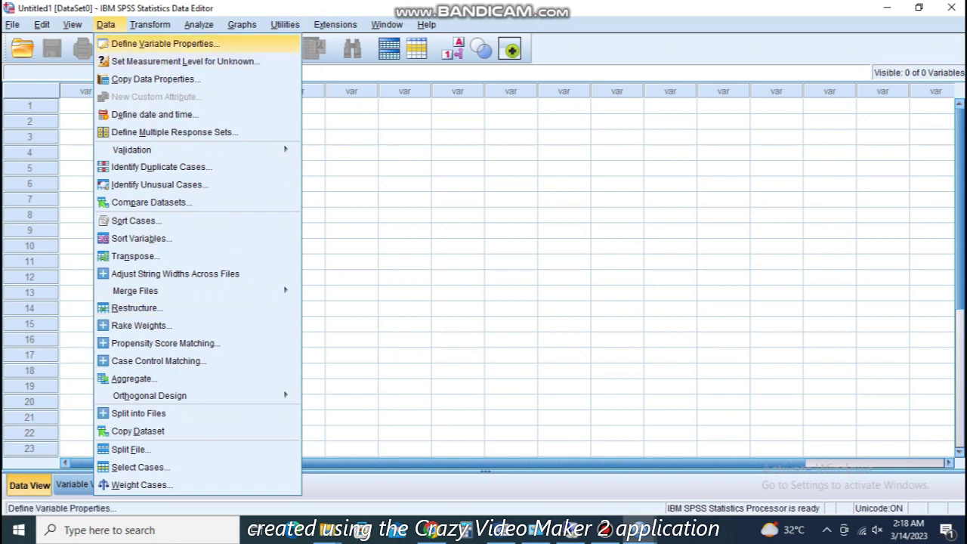
{"action": "key", "text": "Escape"}
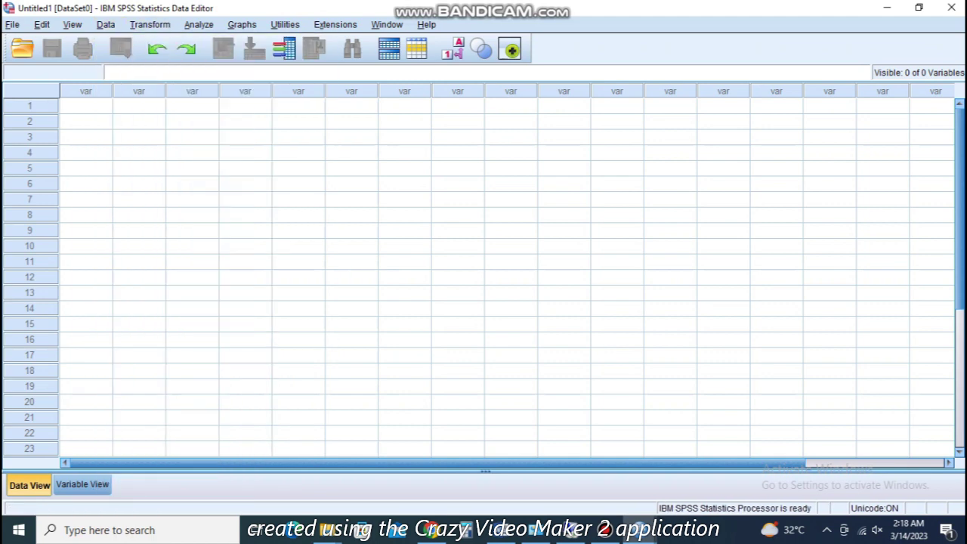
{"action": "key", "text": "alt+t"}
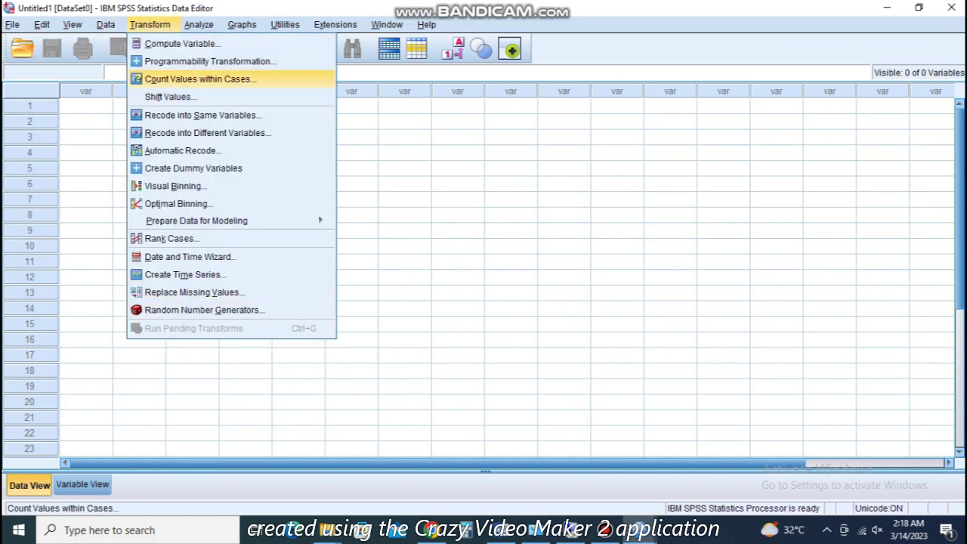
{"action": "left_click", "coordinate": [198, 24]}
{"action": "left_click", "coordinate": [199, 24]}
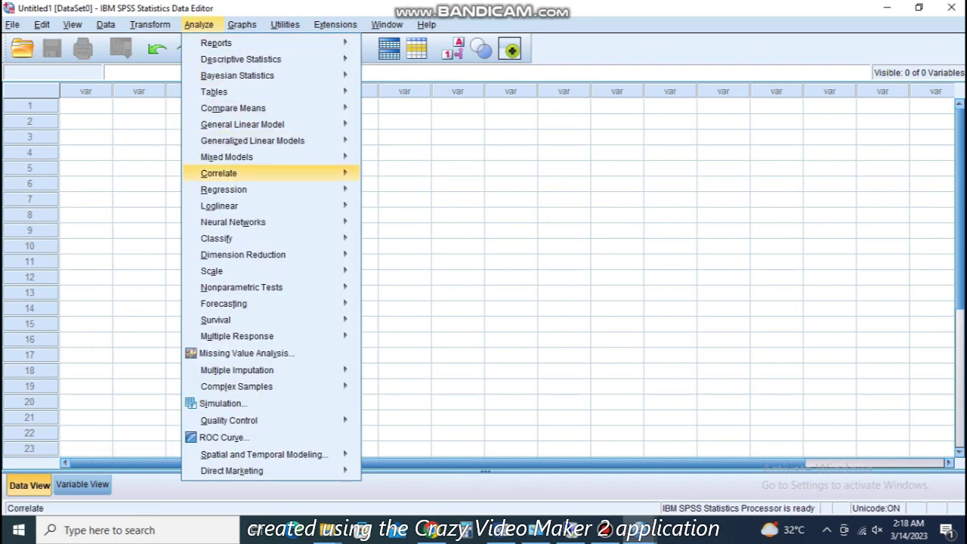
{"action": "mouse_move", "coordinate": [242, 25]}
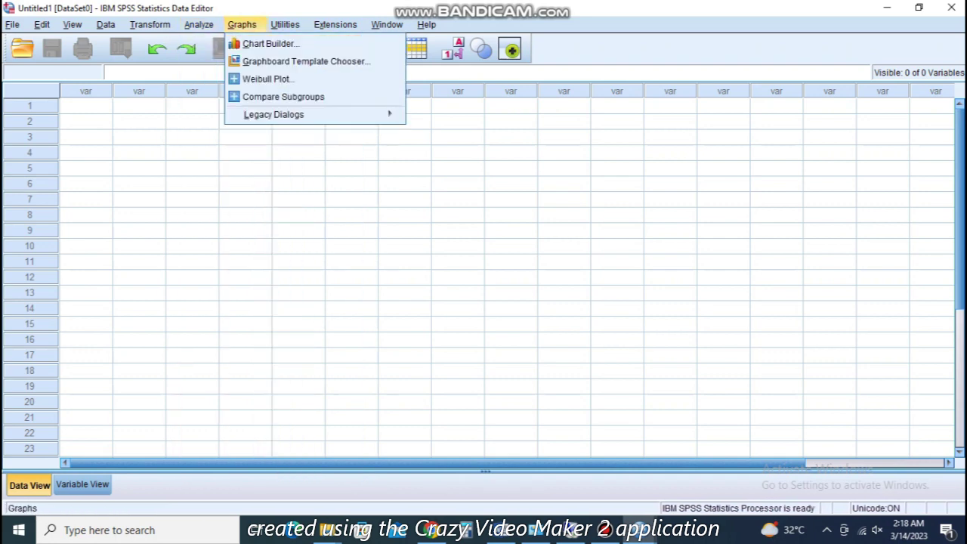